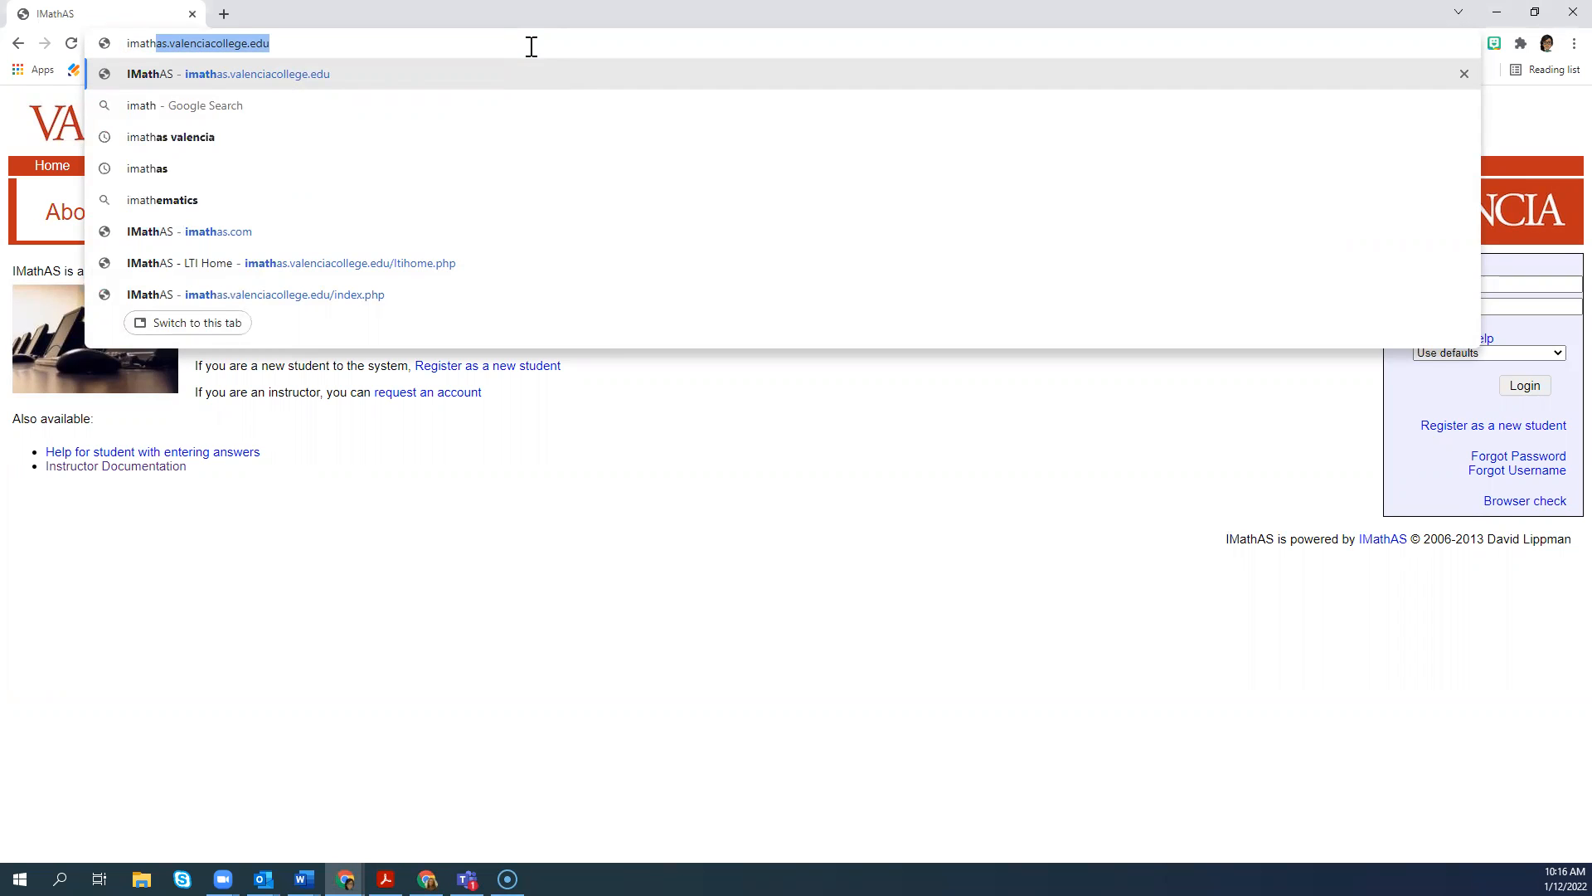
Step: Go to imathas.valenciacollege.edu and log in with the demo account's username and password
key("Return")
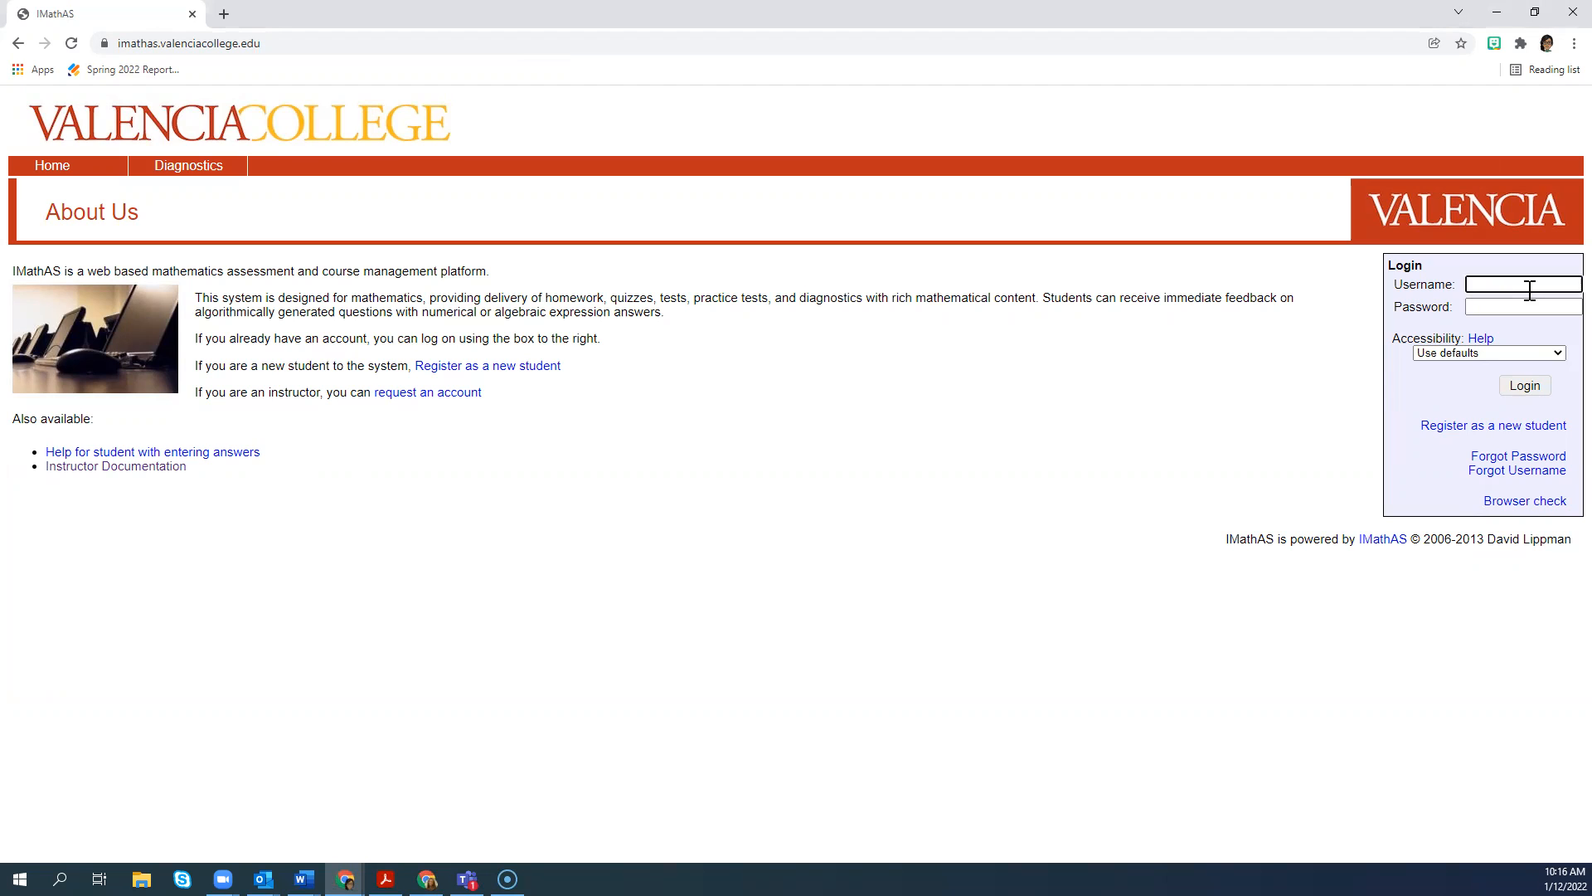
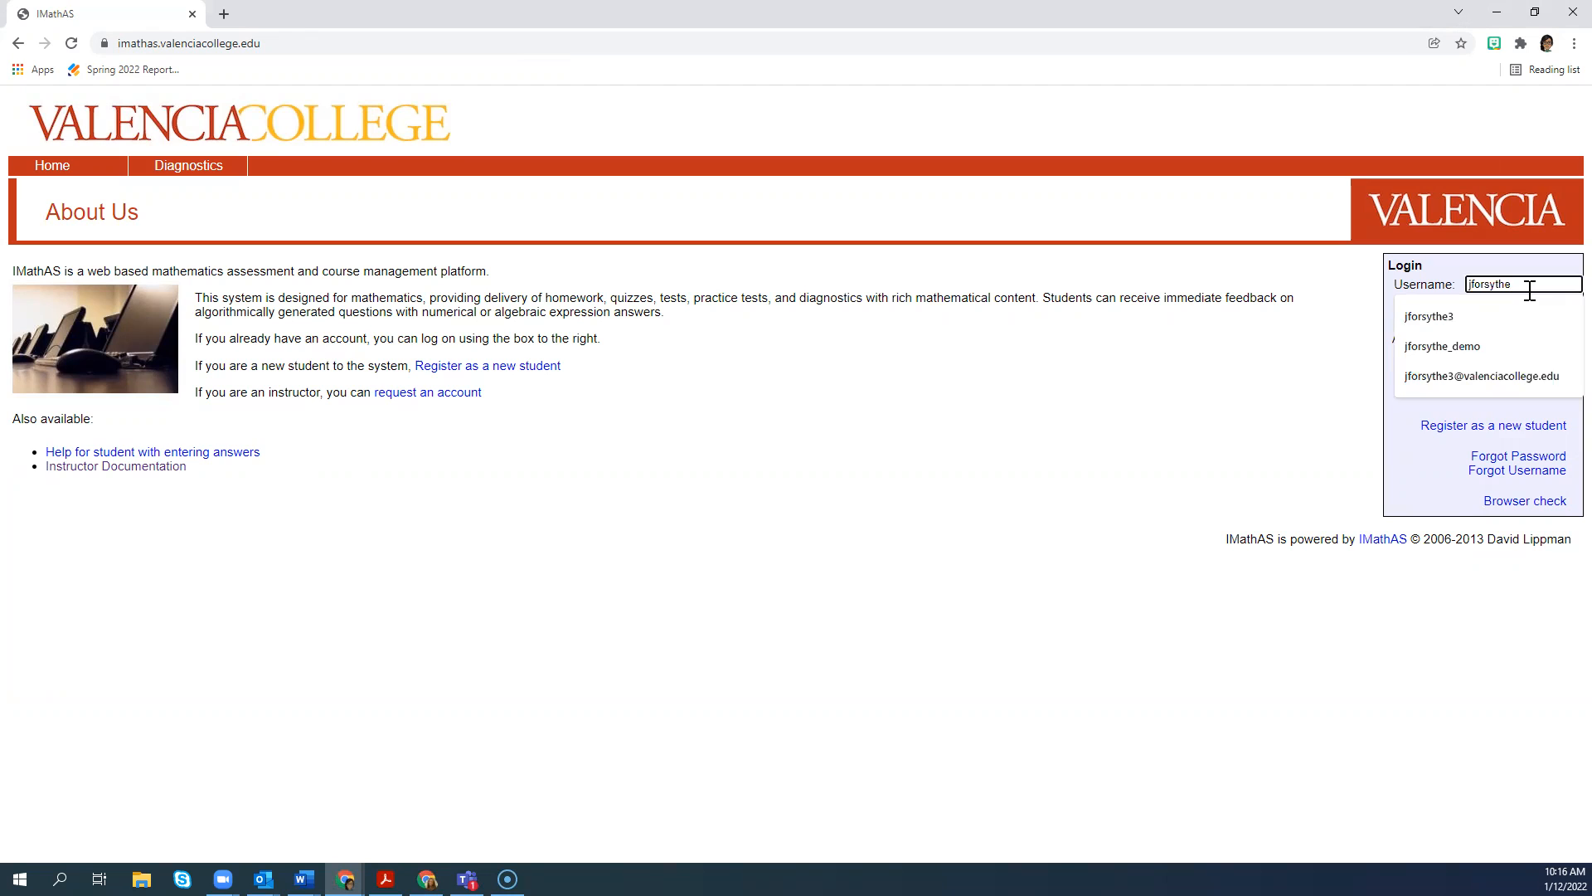
key("Down")
key("Down")
key("Return")
left_click(1522, 307)
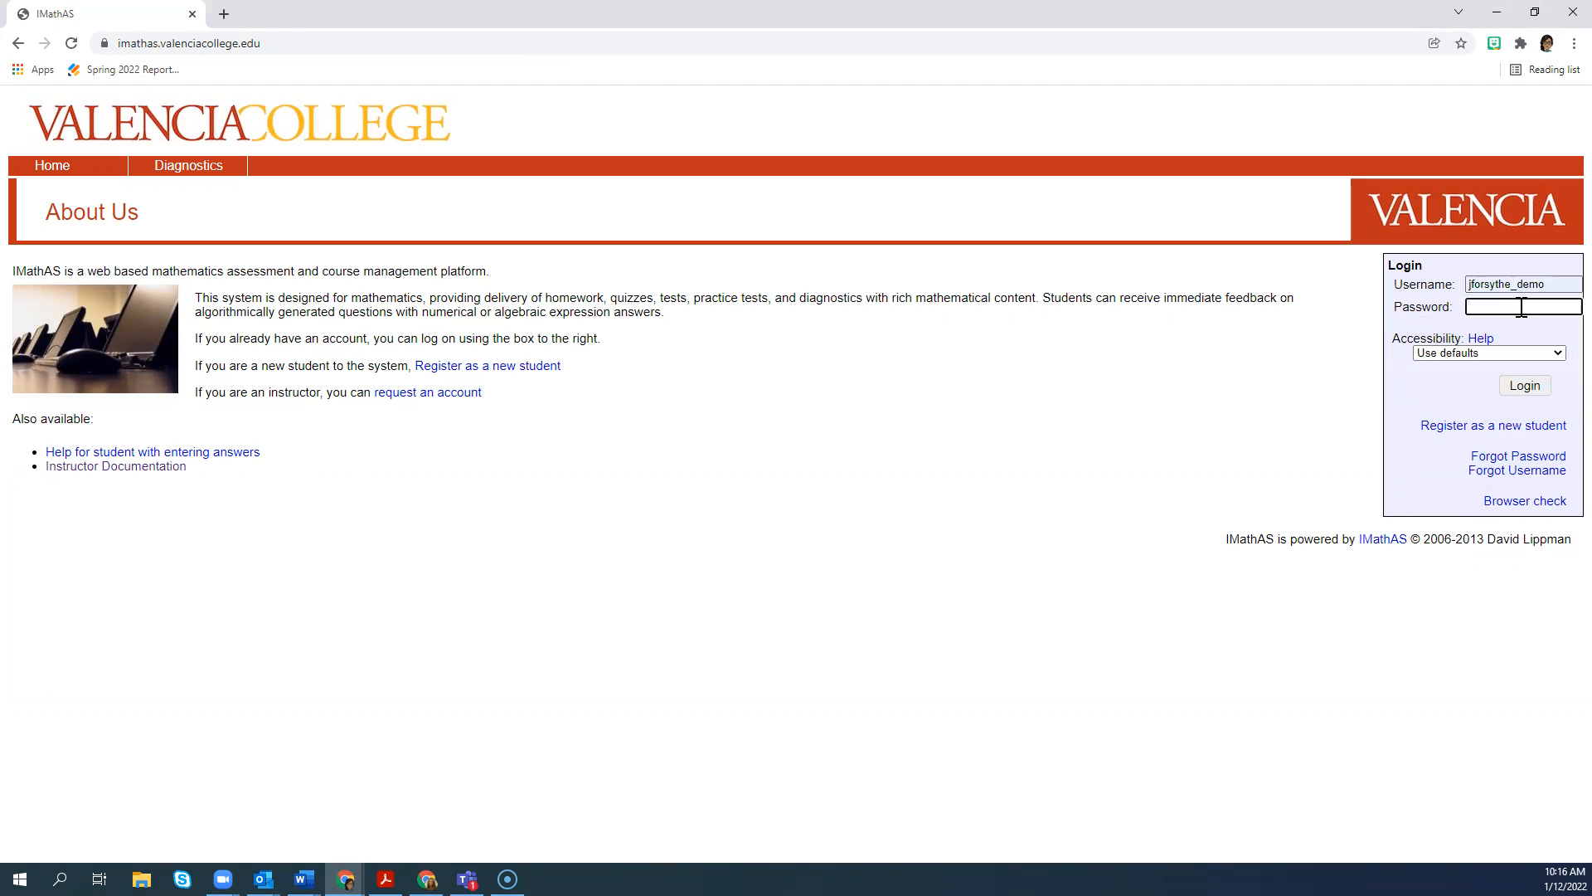
type("********")
key("Return")
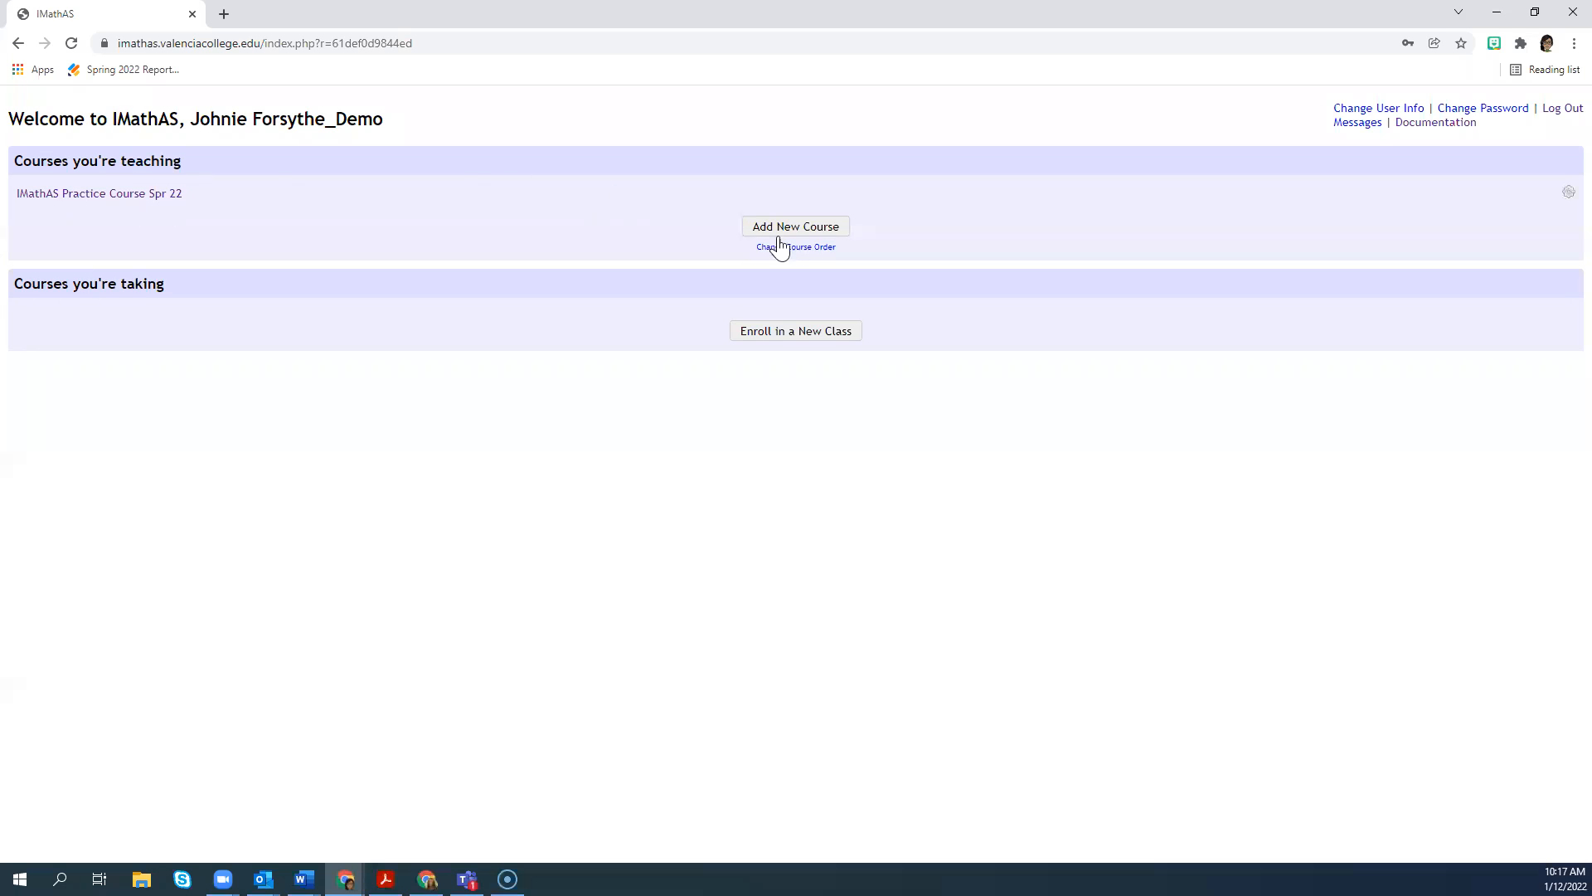
Step: Add a new course starting from a blank course and name it IMathAS Practice Course Spr 22 V2
left_click(830, 232)
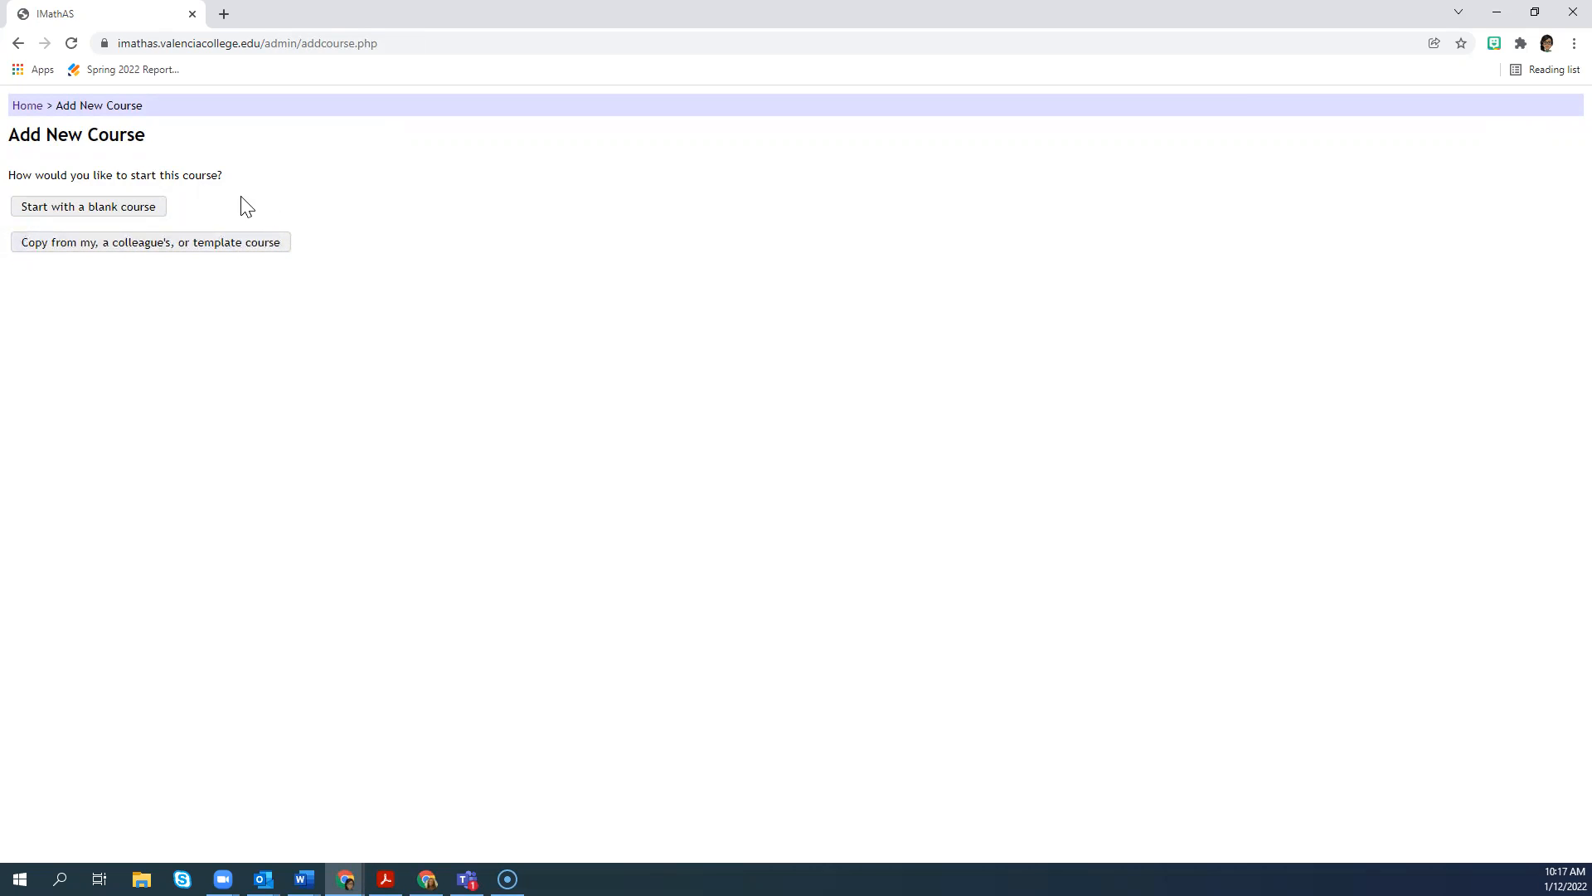
left_click(102, 209)
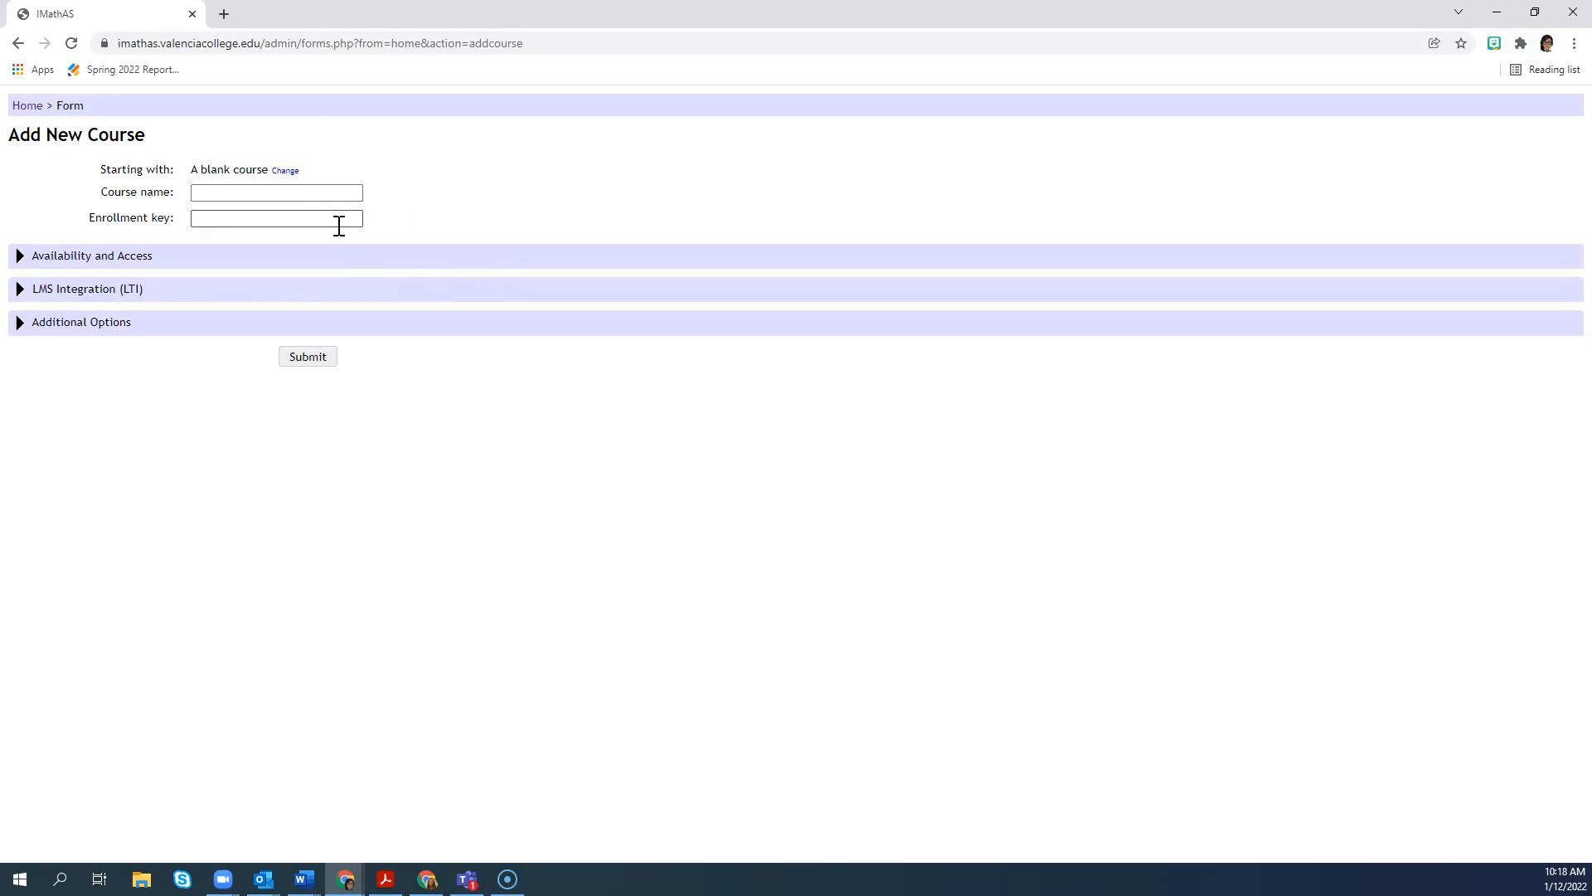
left_click(288, 193)
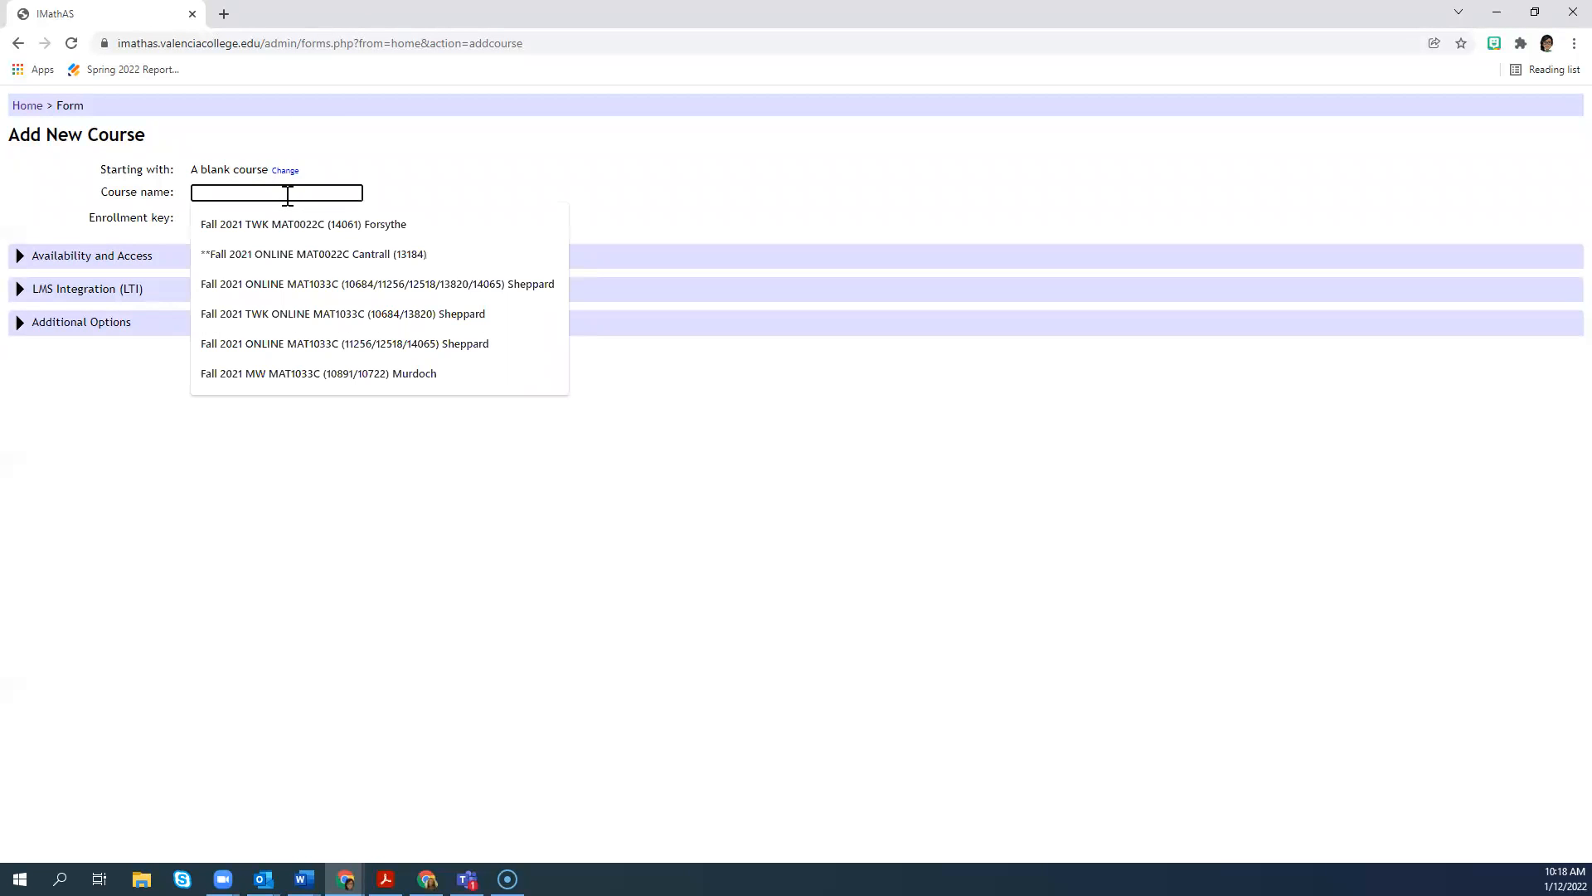
type("IMath")
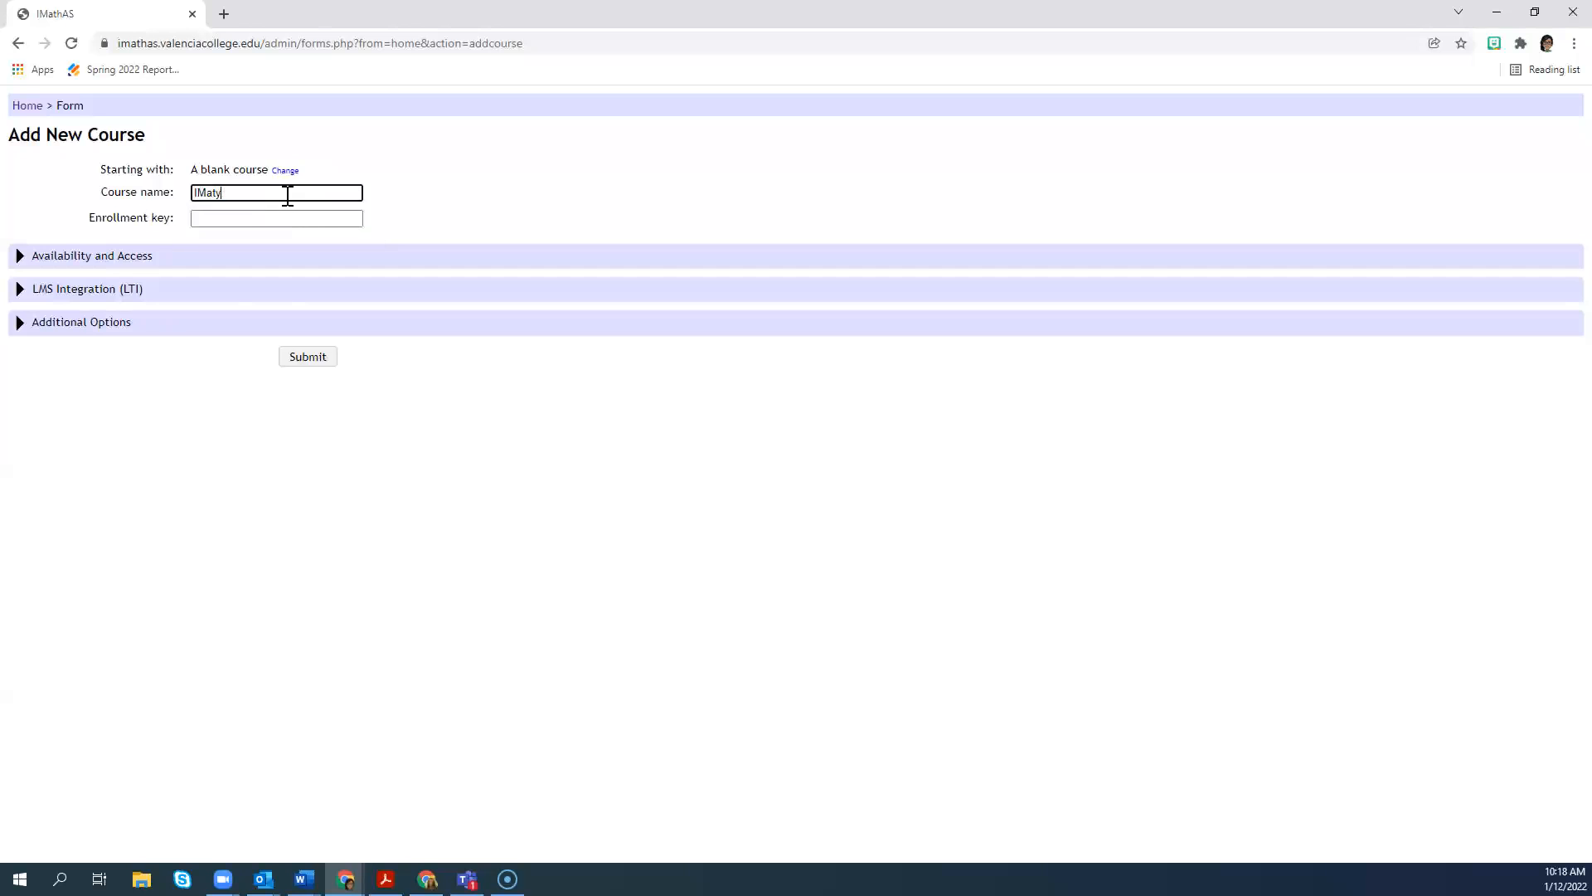
type("AS MPrac")
key("BackSpace")
key("BackSpace")
key("BackSpace")
key("BackSpace")
key("BackSpace")
key("BackSpace")
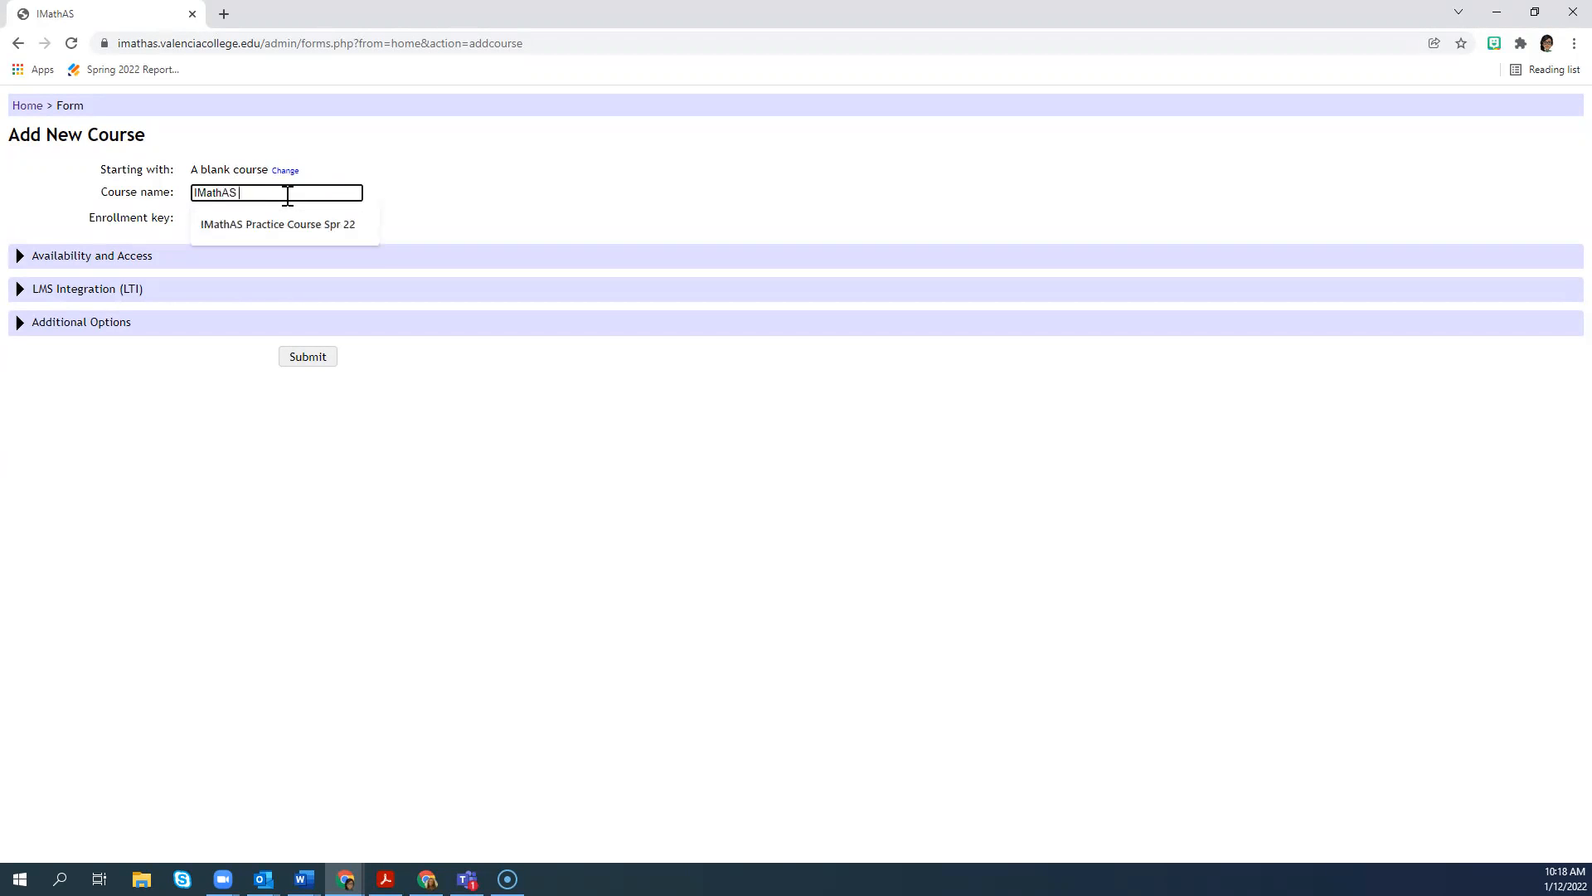
key("Down")
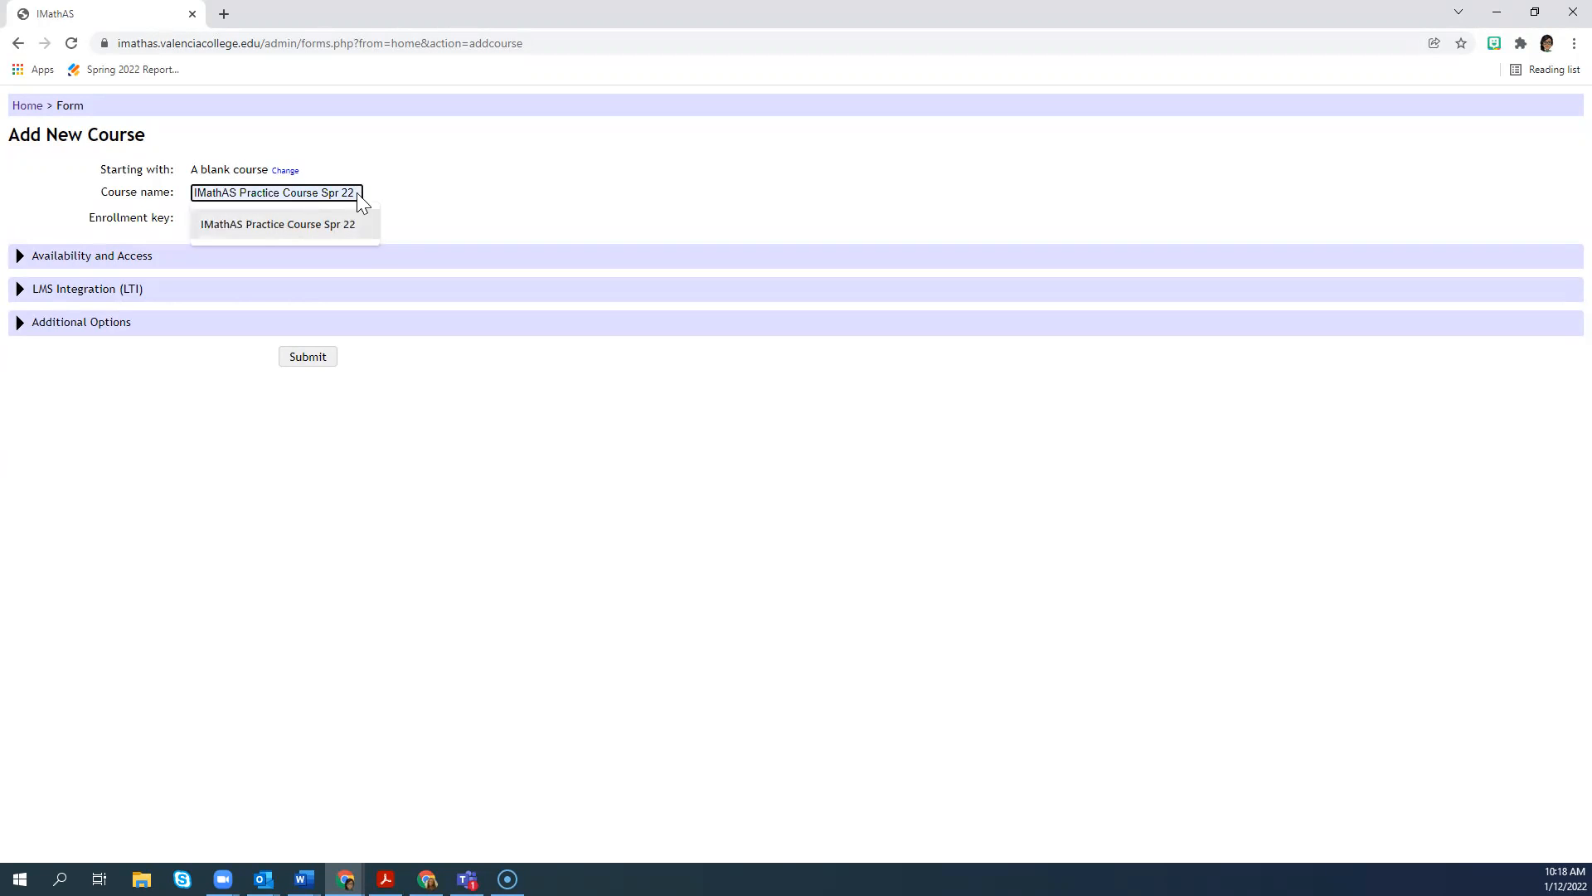
left_click(307, 224)
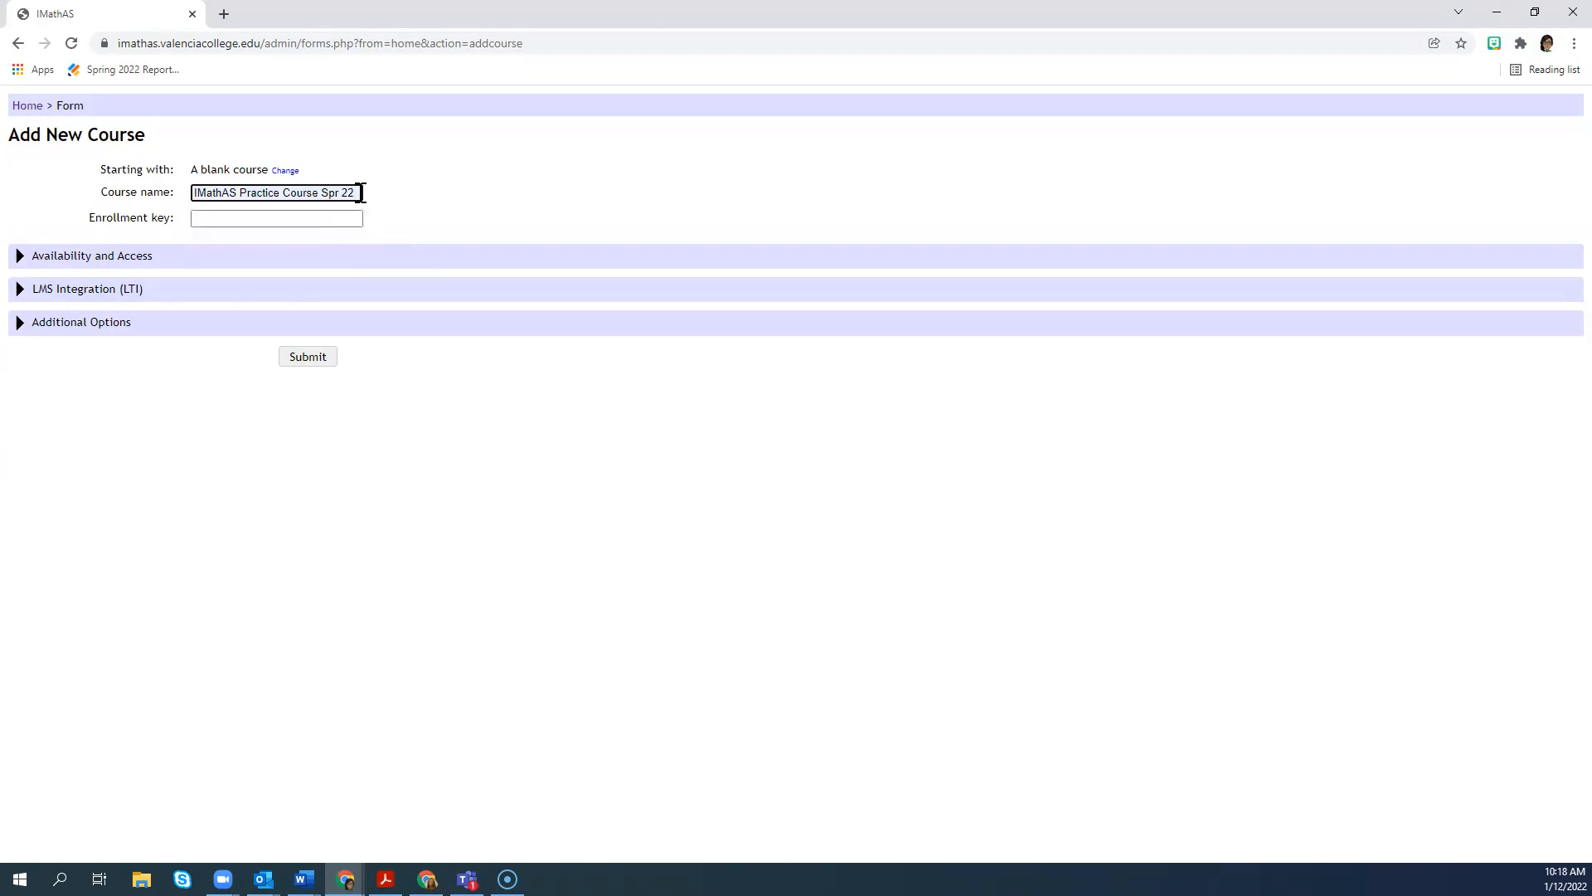
type("V2")
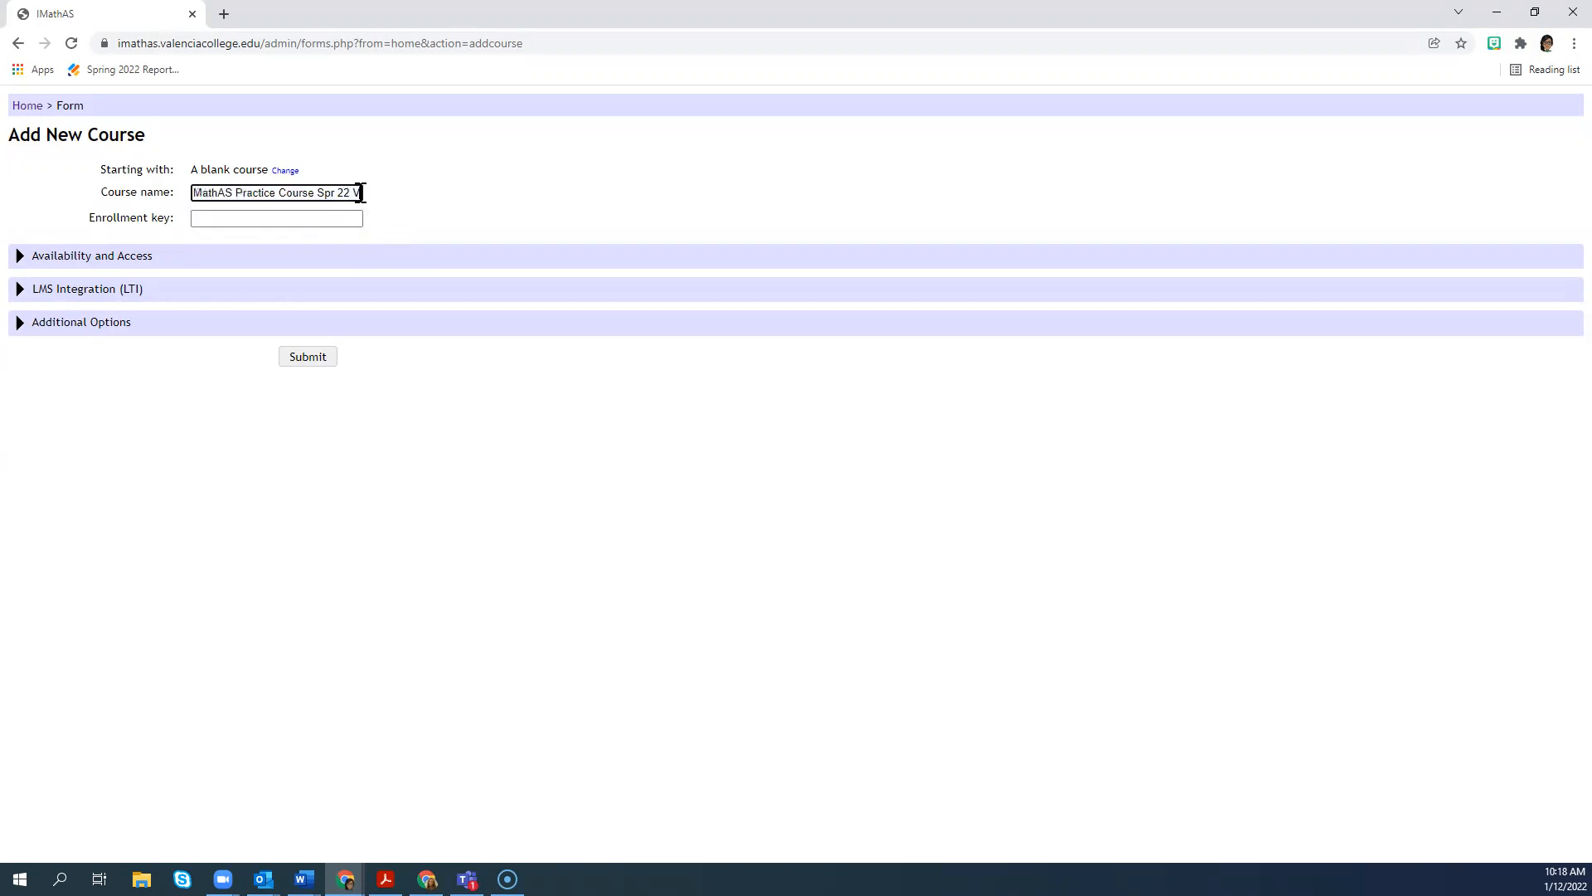
Step: Enter an enrollment key for the new course and submit the form to create the course
left_click(262, 219)
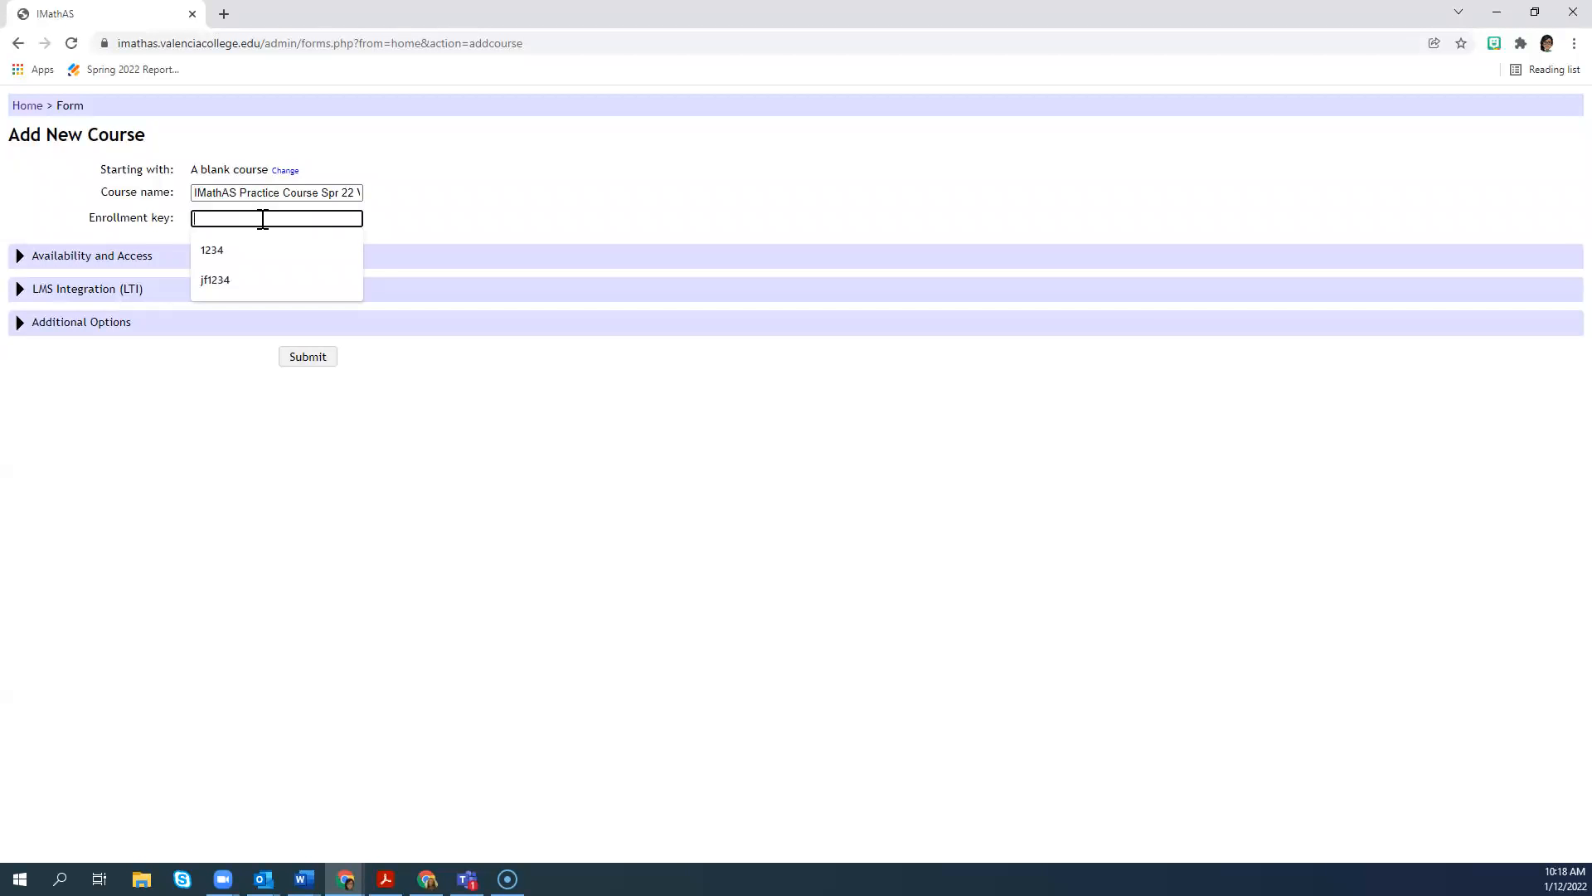
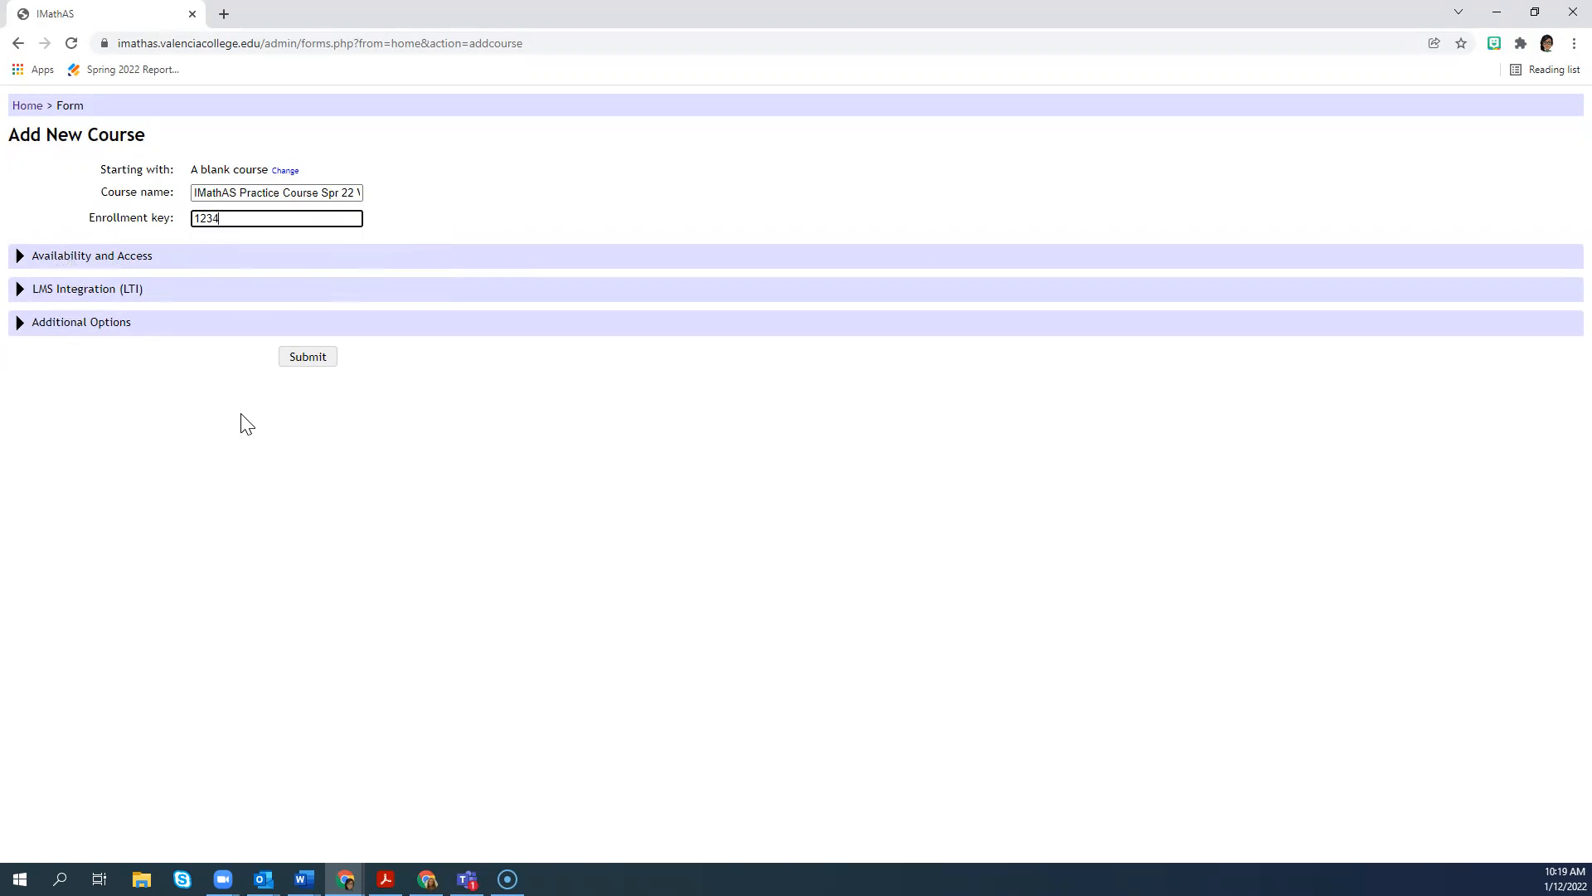
left_click(319, 362)
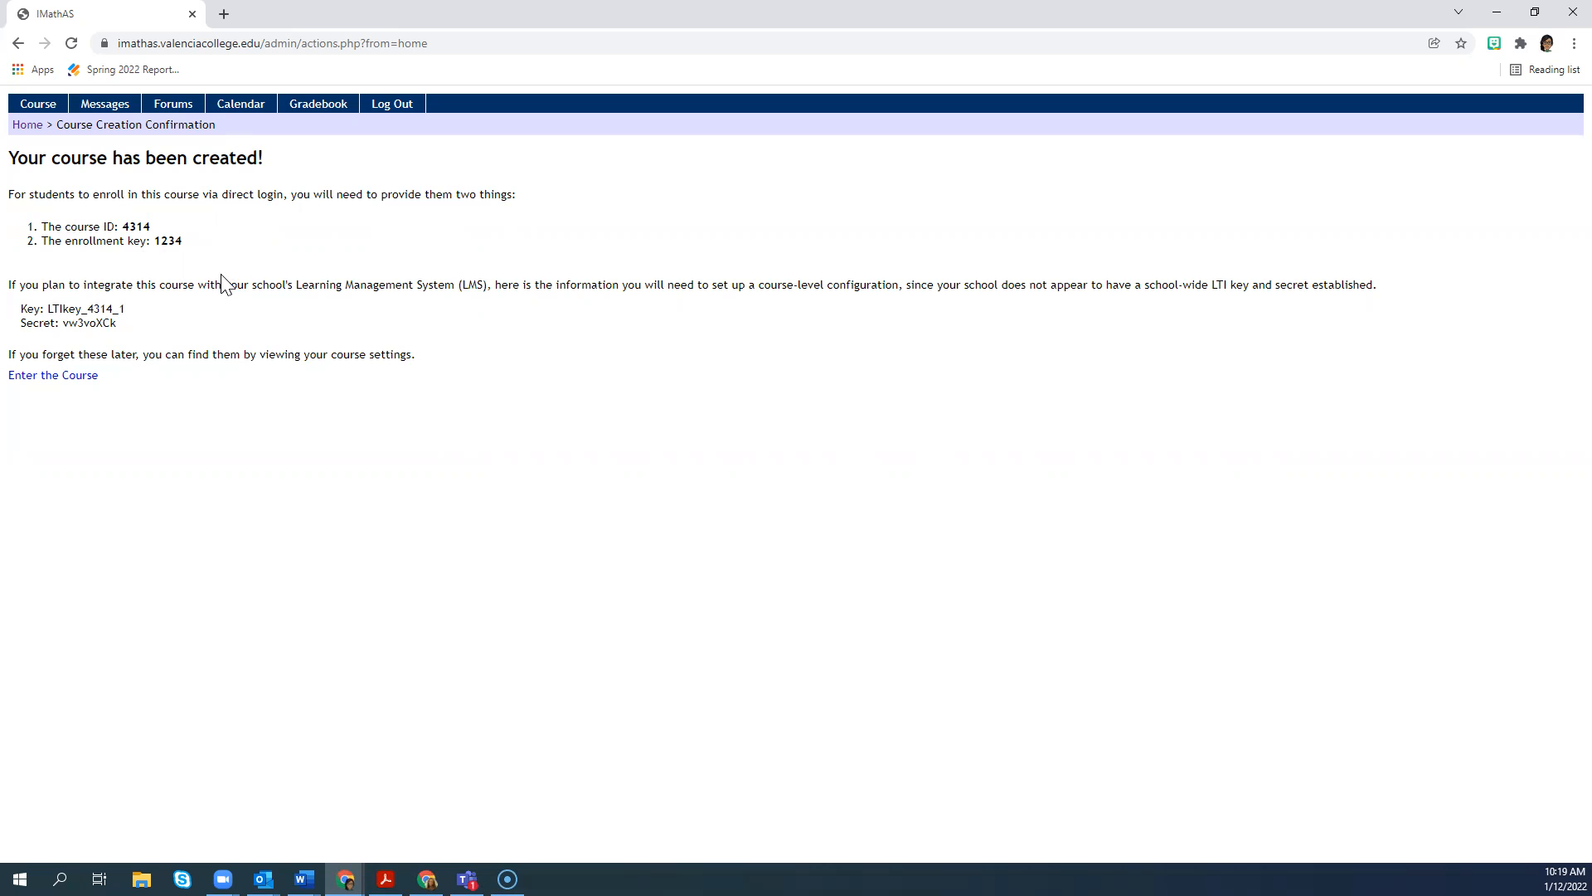
Step: Enter the newly created course to view its page and return to the home page
left_click(57, 381)
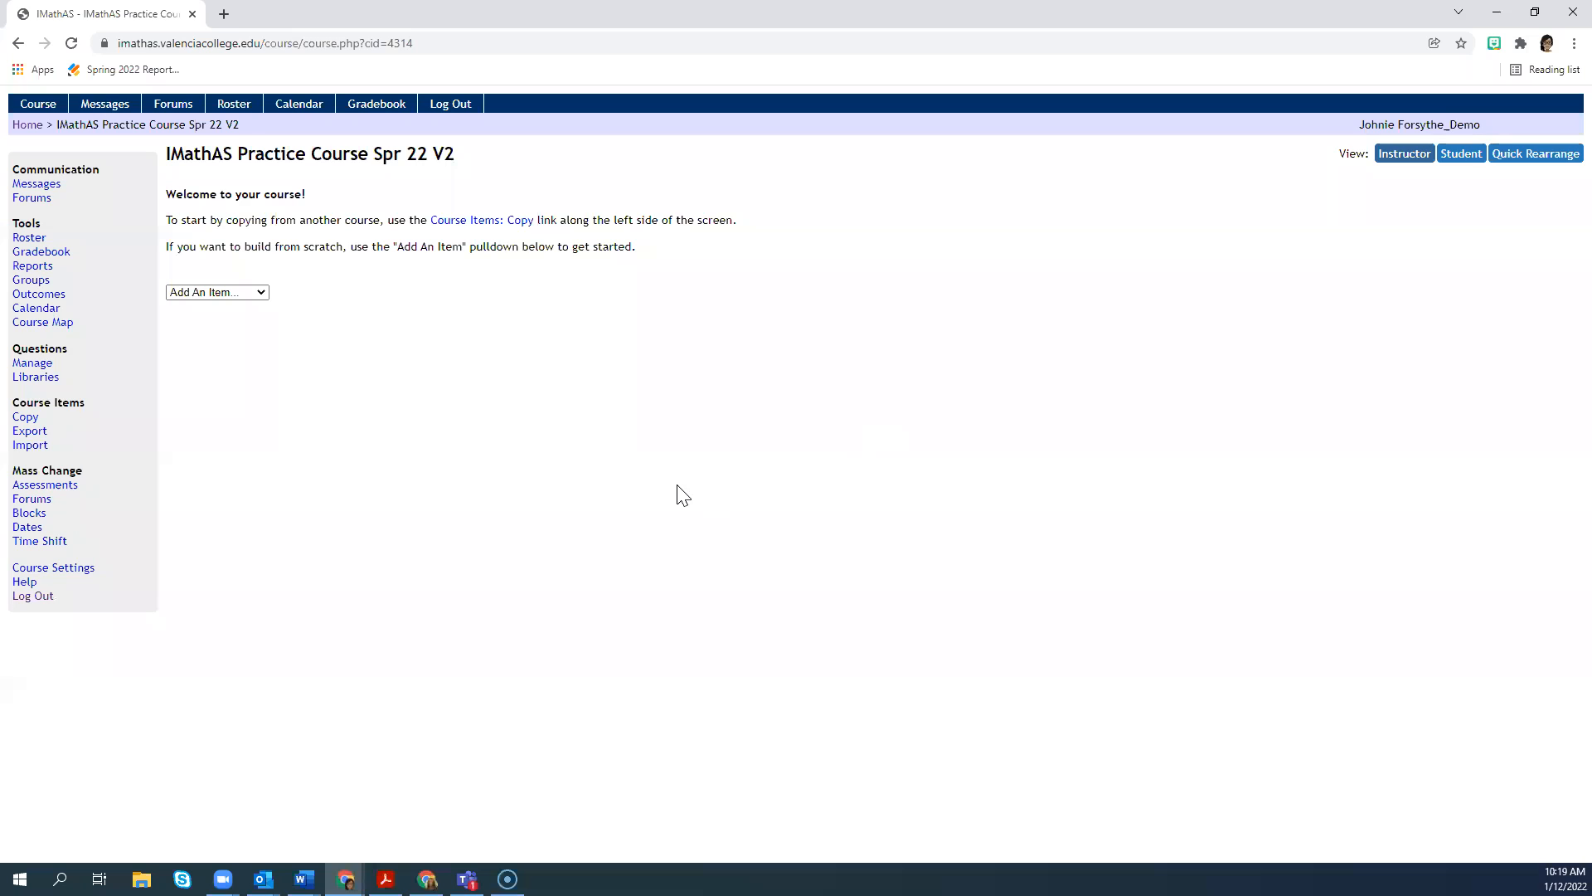
left_click(28, 126)
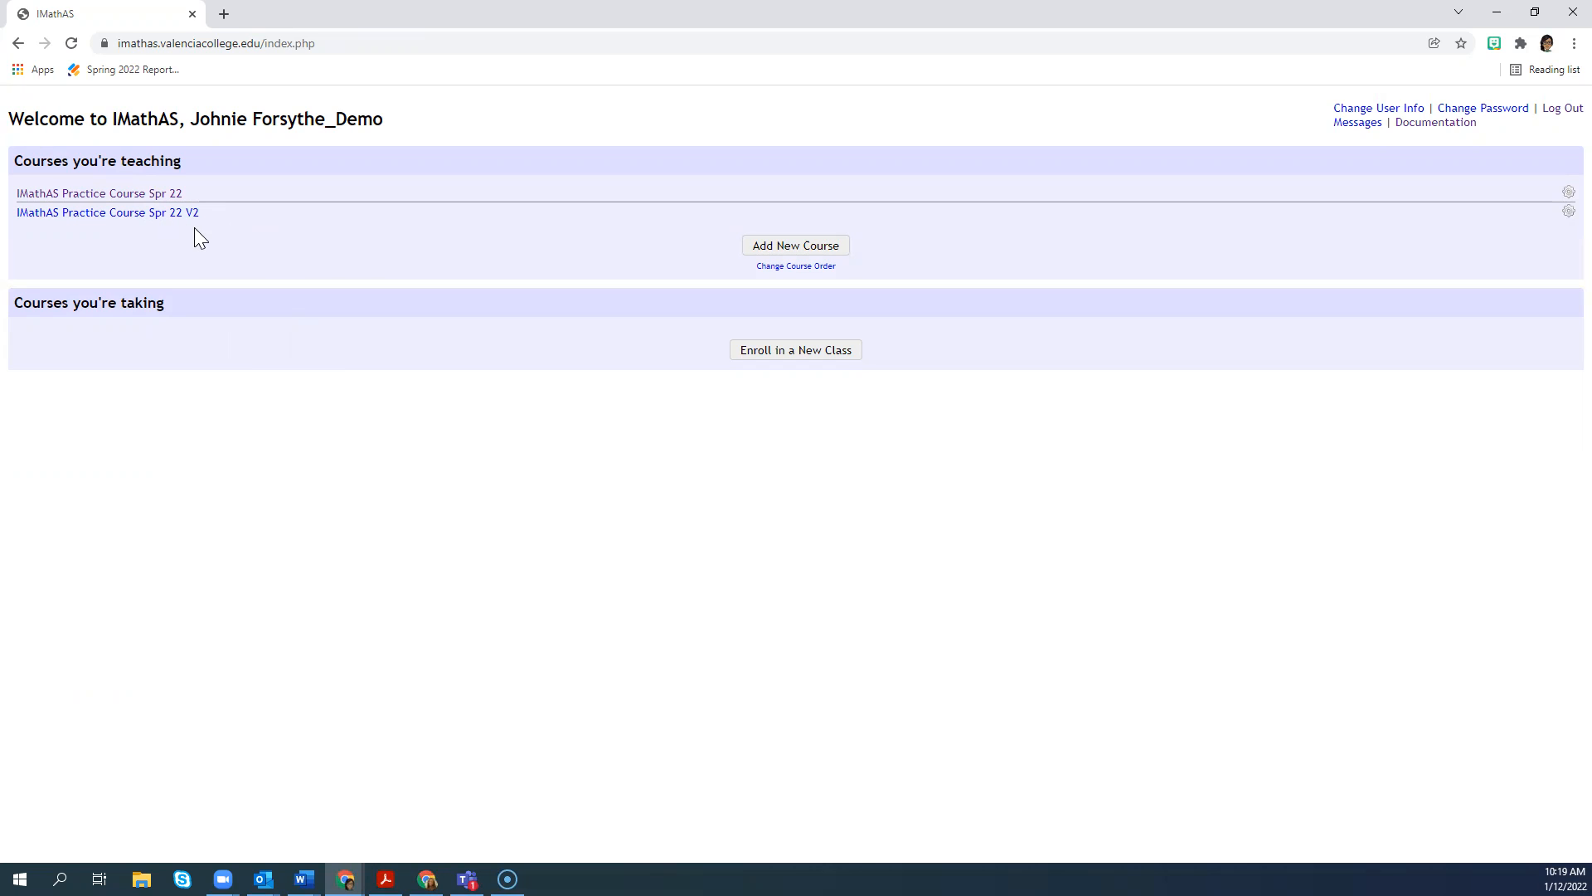
Step: Open the settings of IMathAS Practice Course Spr 22 V2 from the course list, review the course details and submit the form
left_click(1562, 213)
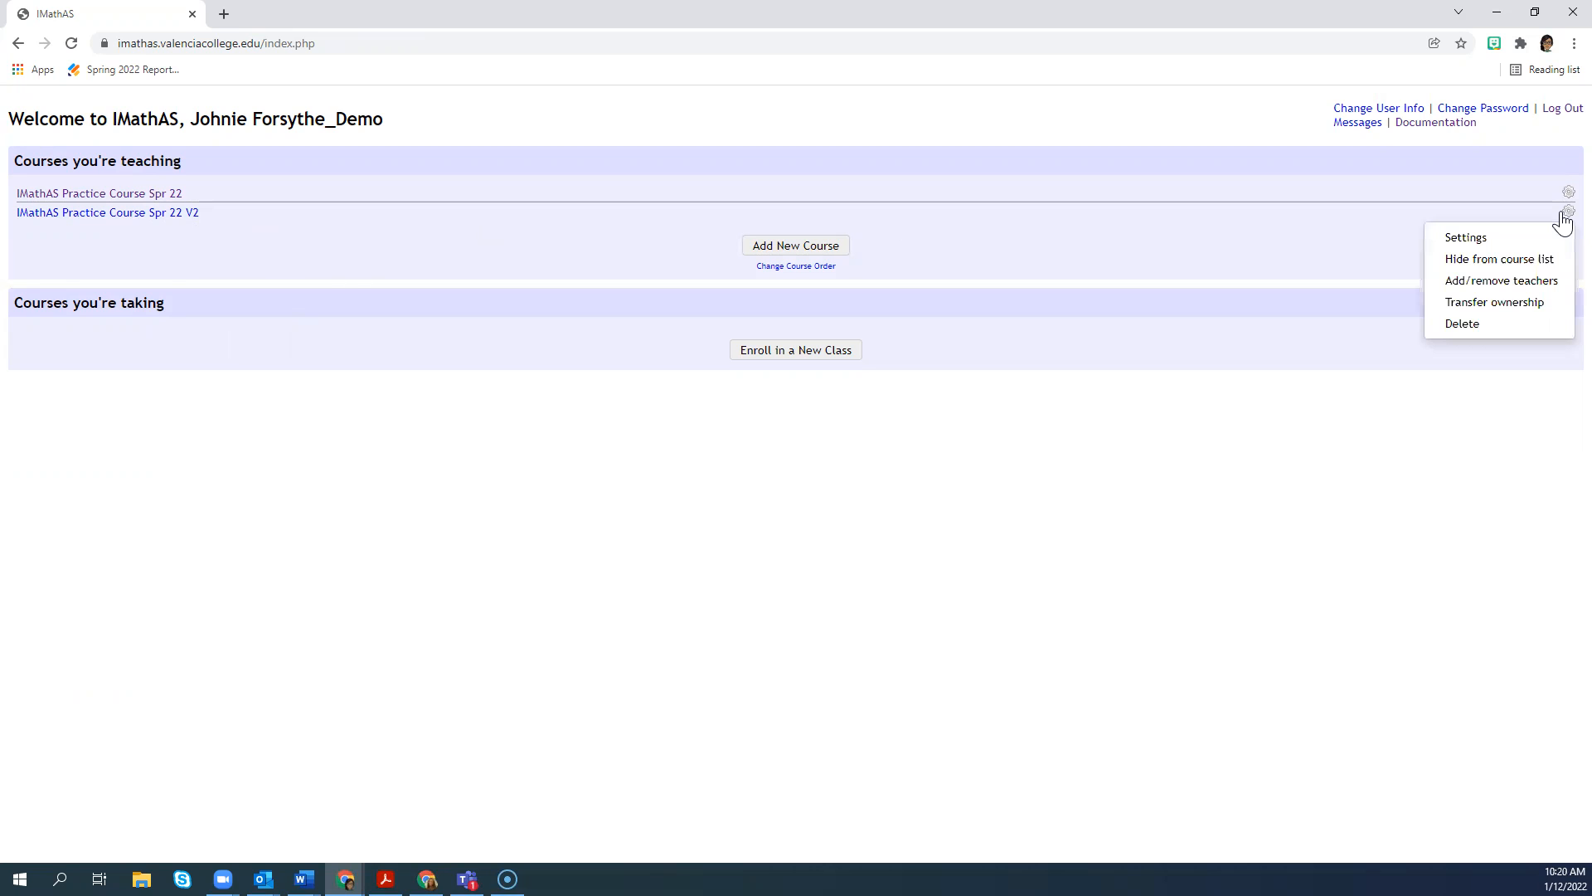
left_click(1509, 245)
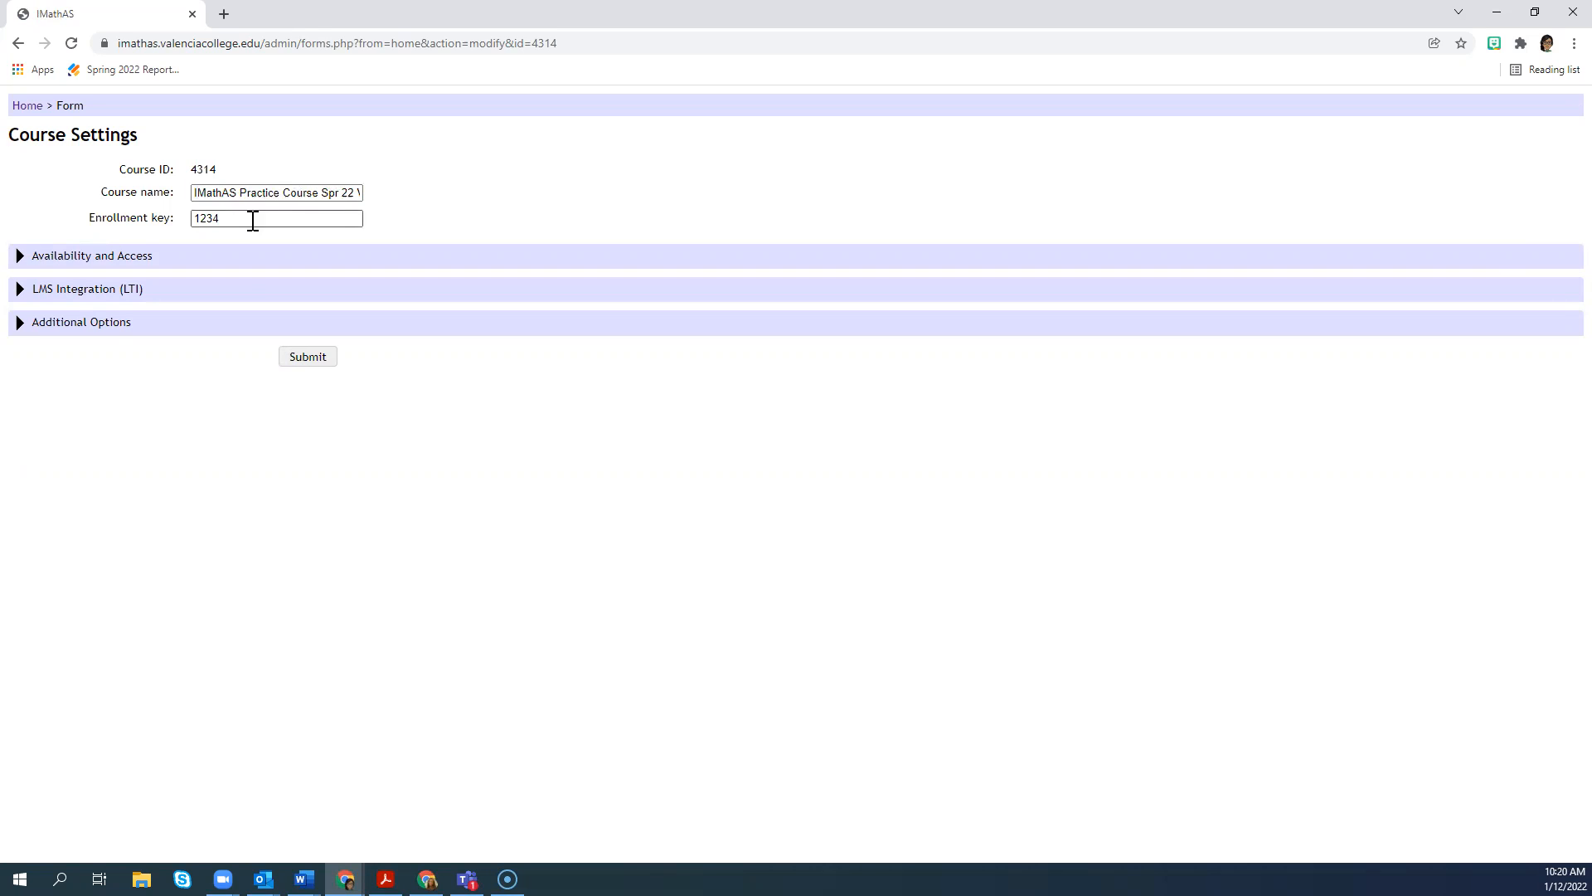
left_click(303, 358)
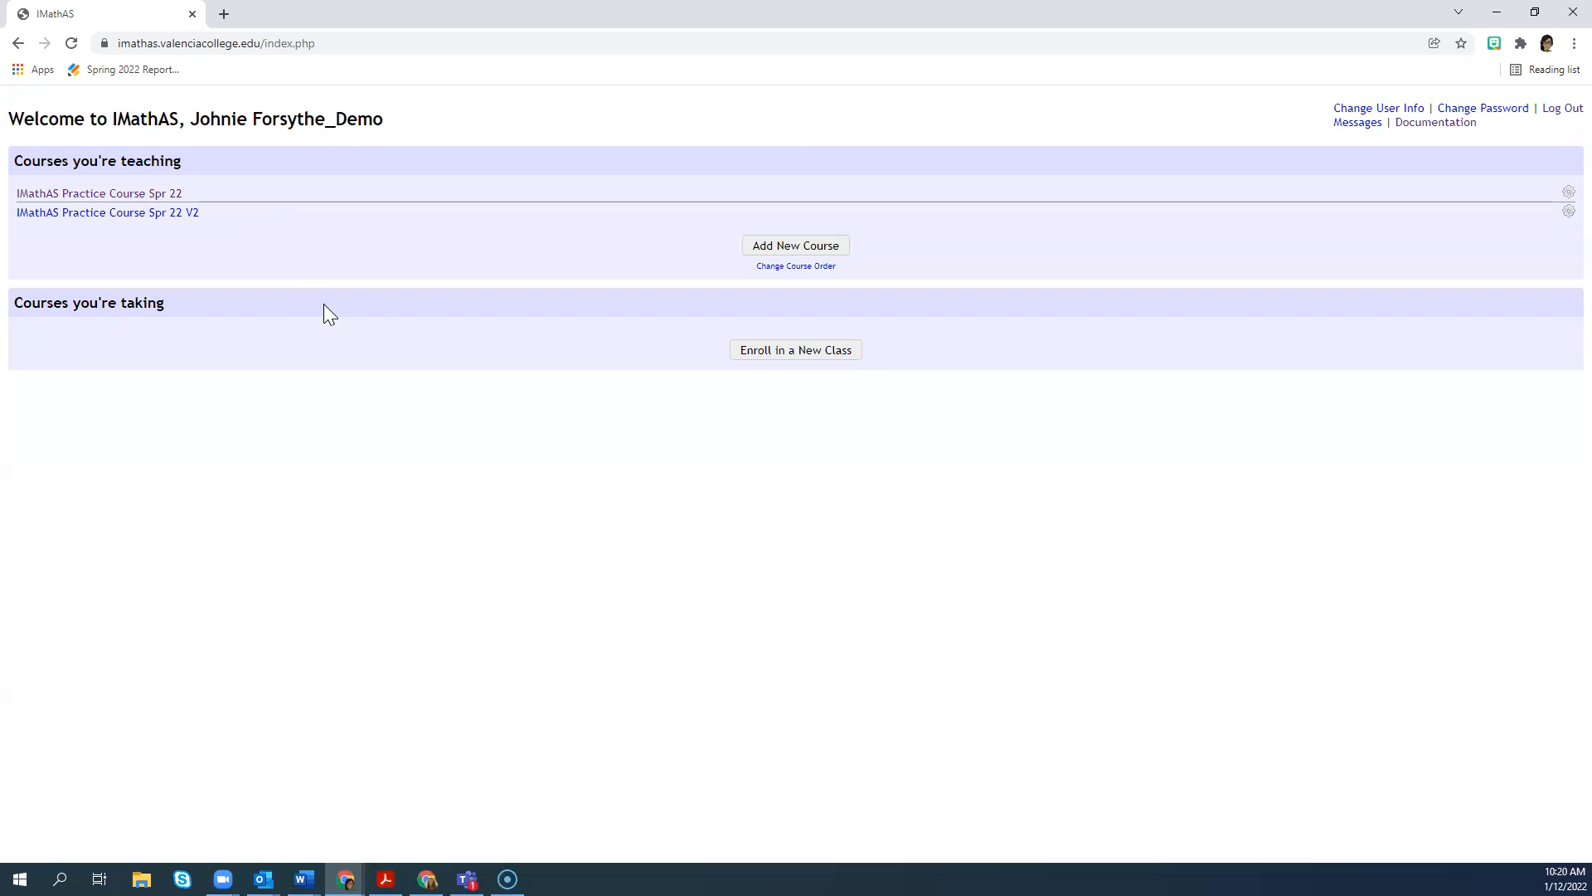